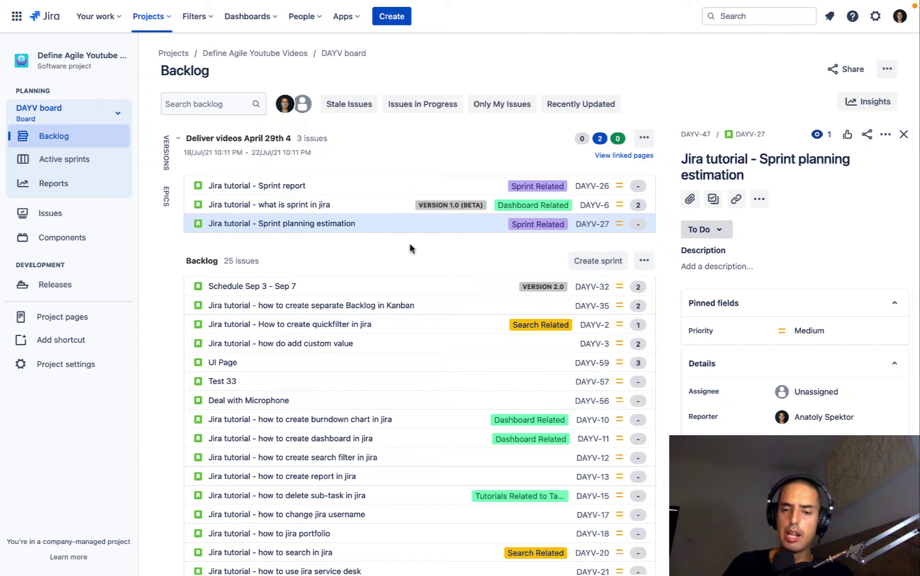
Step: Open advanced issue search in basic mode and set Assignee to Unassigned
scroll(393, 222, "down", 4)
scroll(394, 221, "up", 4)
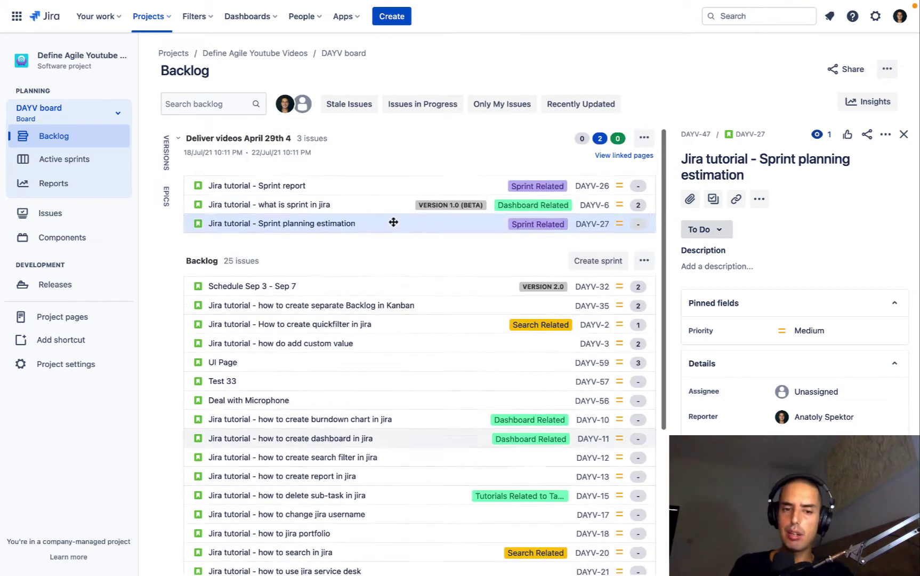
scroll(393, 222, "down", 2)
scroll(324, 297, "up", 2)
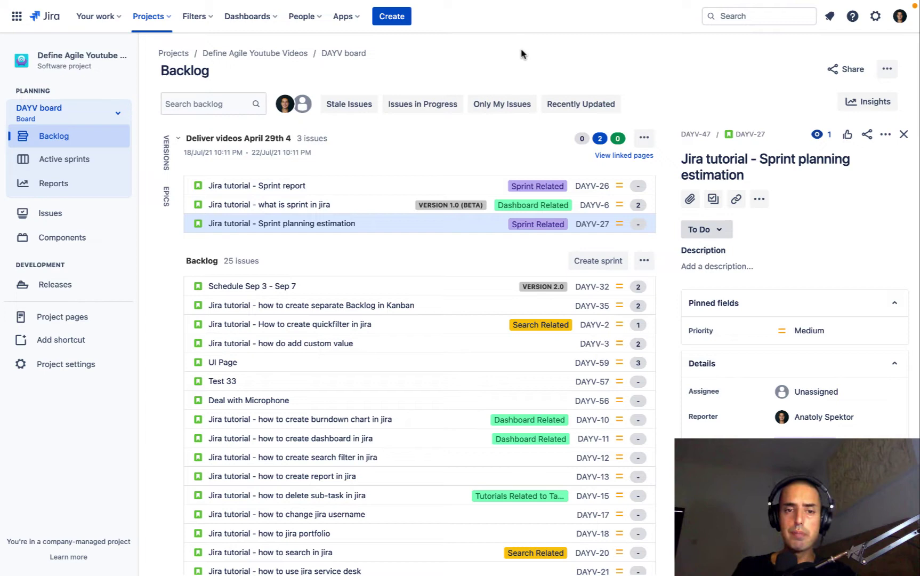
left_click(729, 16)
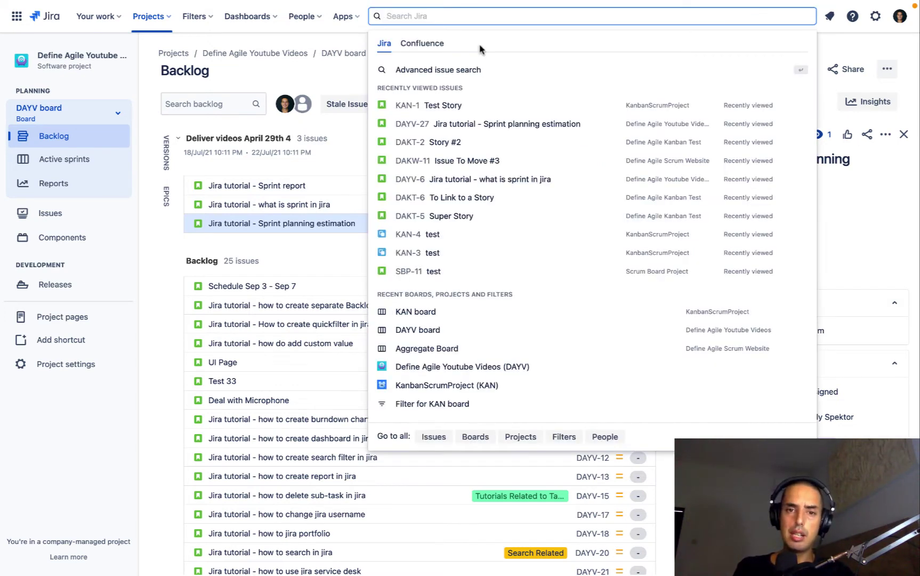
left_click(436, 74)
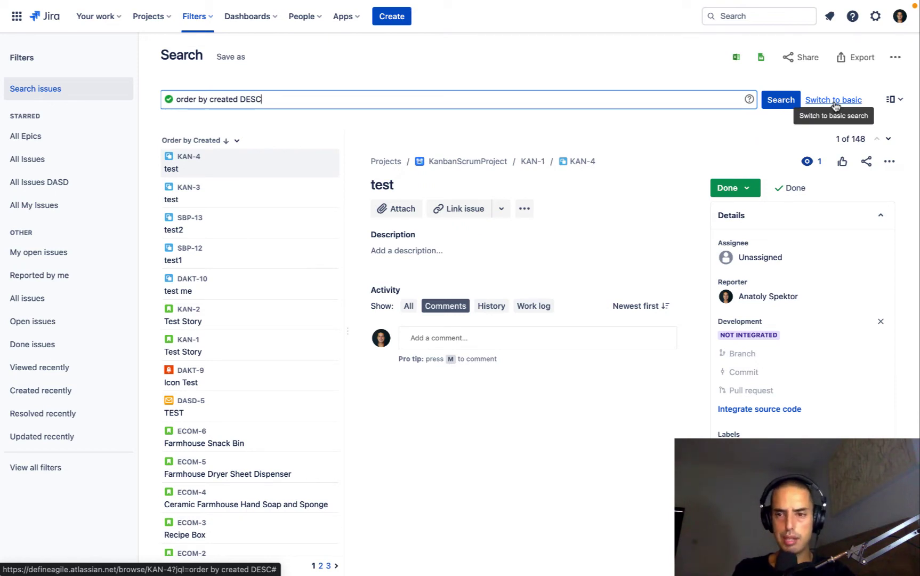
left_click(834, 101)
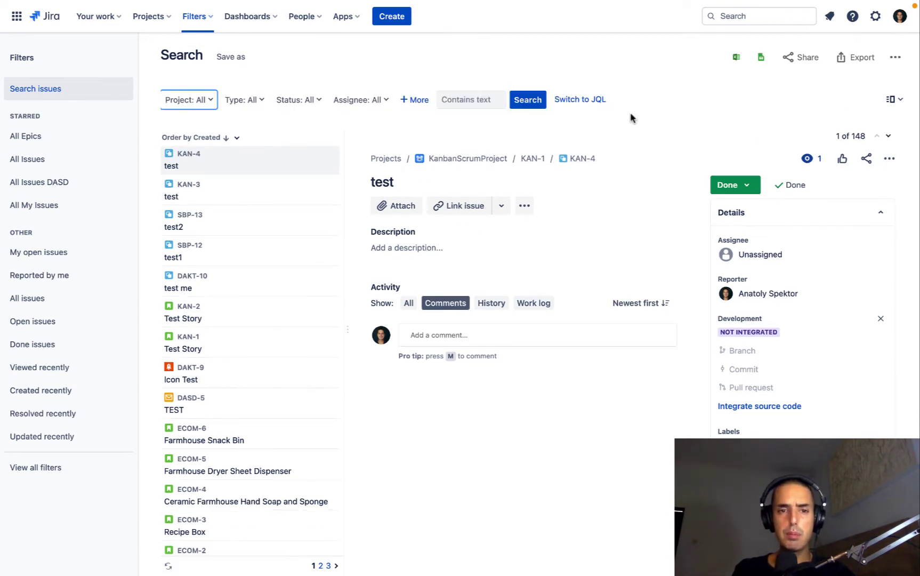
left_click(368, 105)
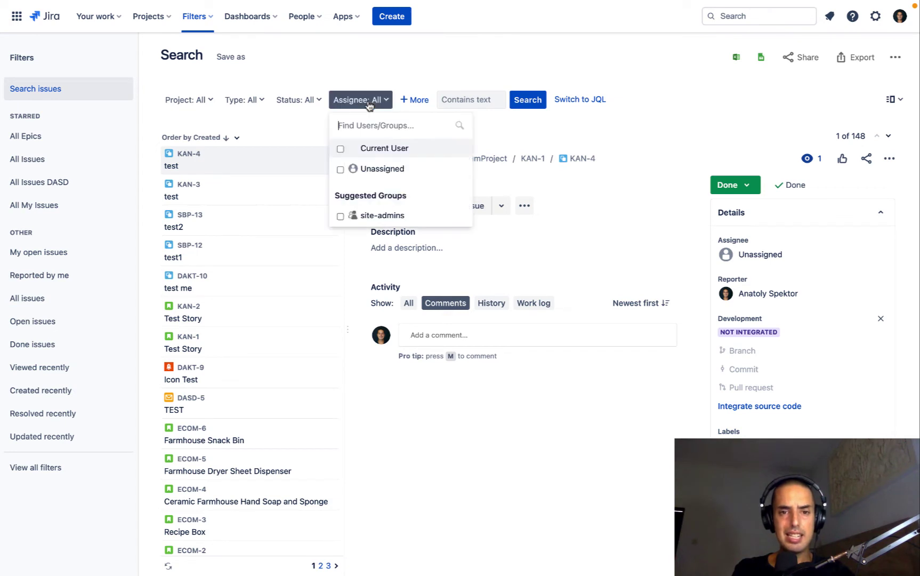
left_click(339, 170)
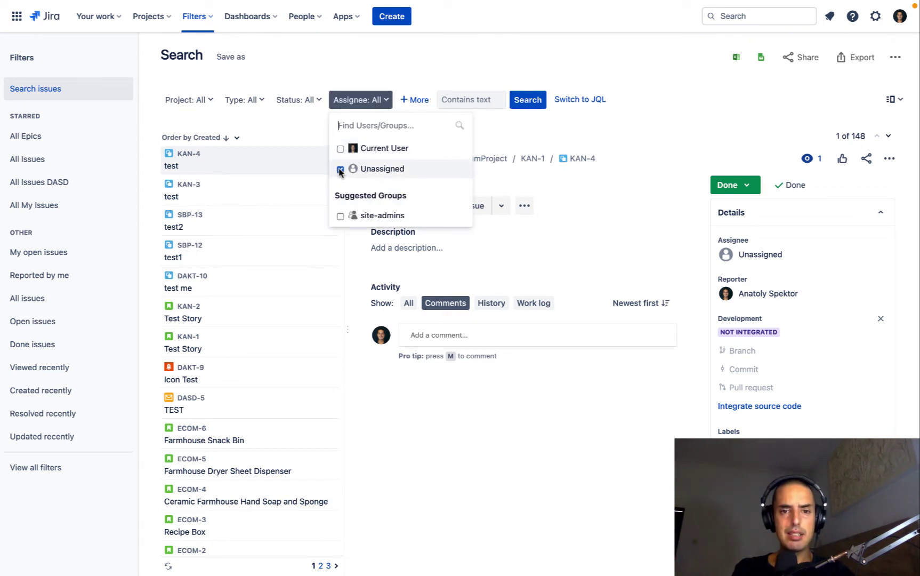
Step: Restrict the search to the Define Agile Youtube Videos project, then clear the Project filter back to All
left_click(195, 104)
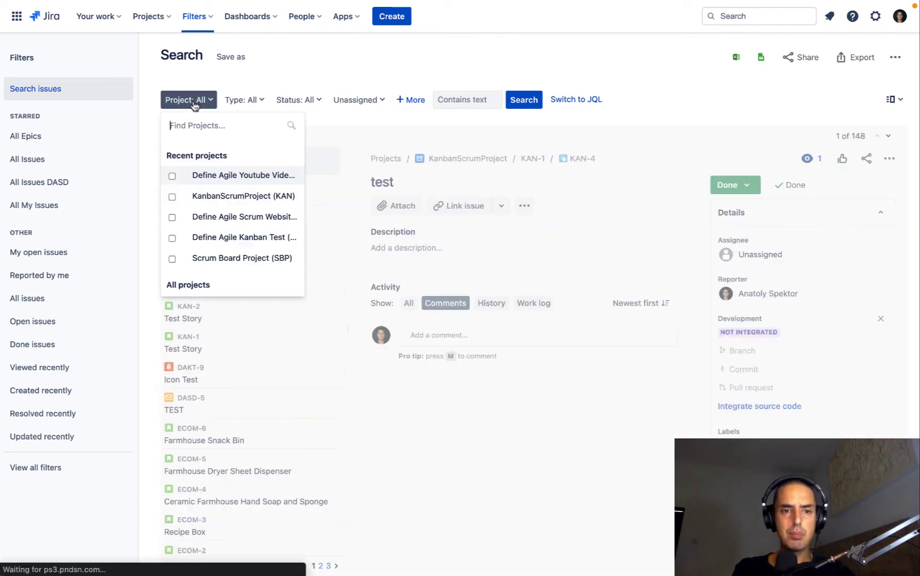
left_click(172, 178)
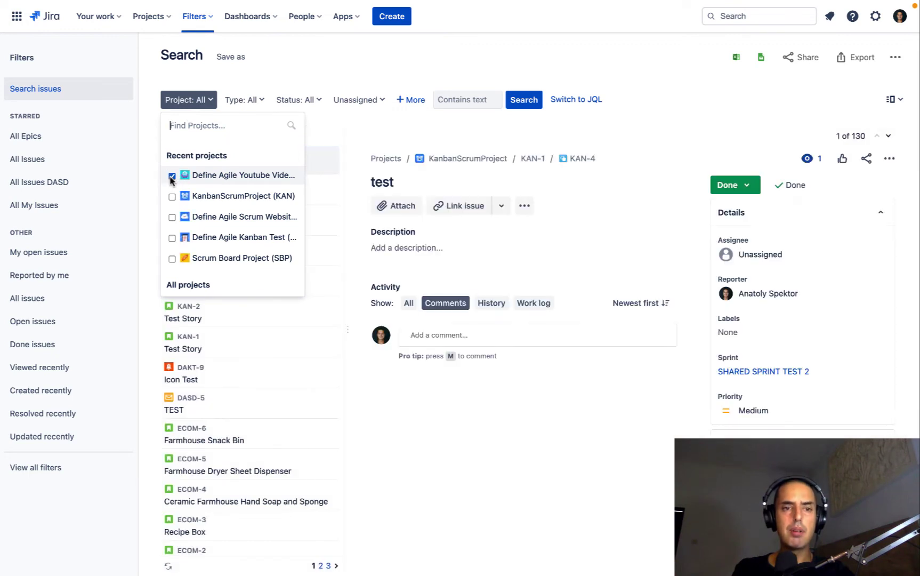
left_click(530, 100)
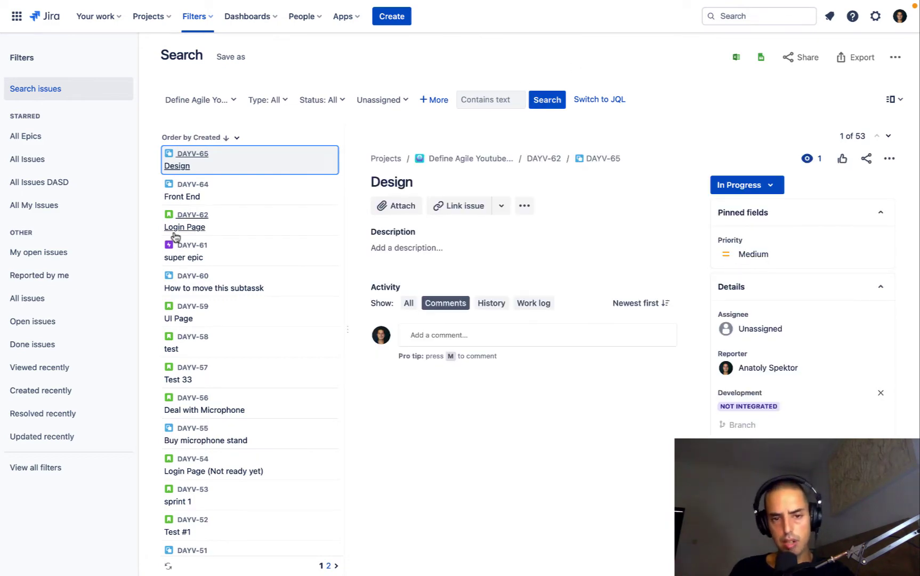
scroll(298, 186, "down", 9)
scroll(297, 185, "down", 10)
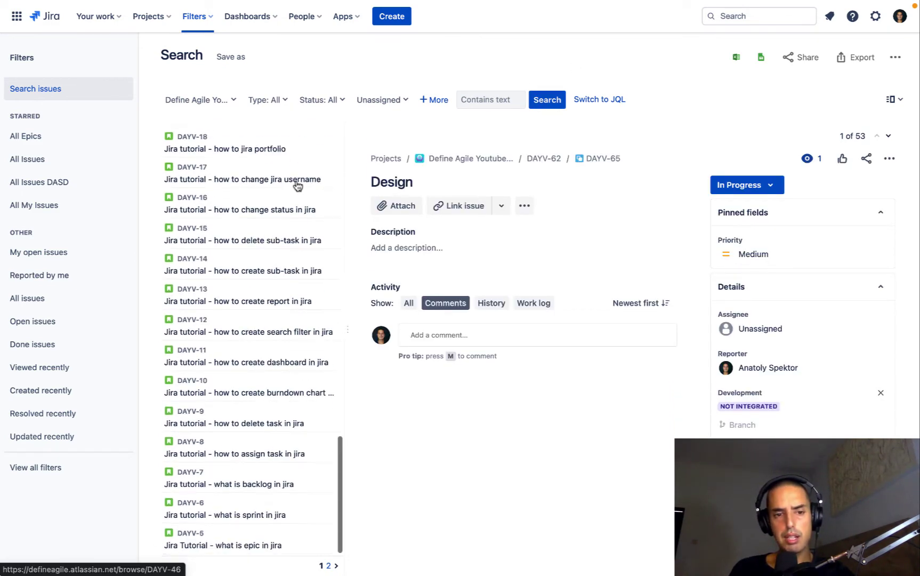
scroll(298, 275, "up", 20)
left_click(225, 101)
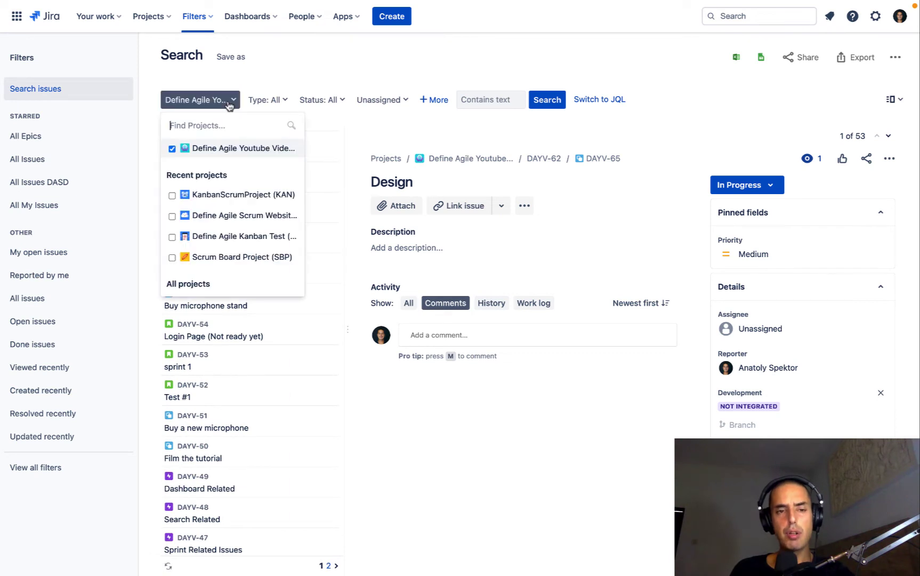
left_click(171, 149)
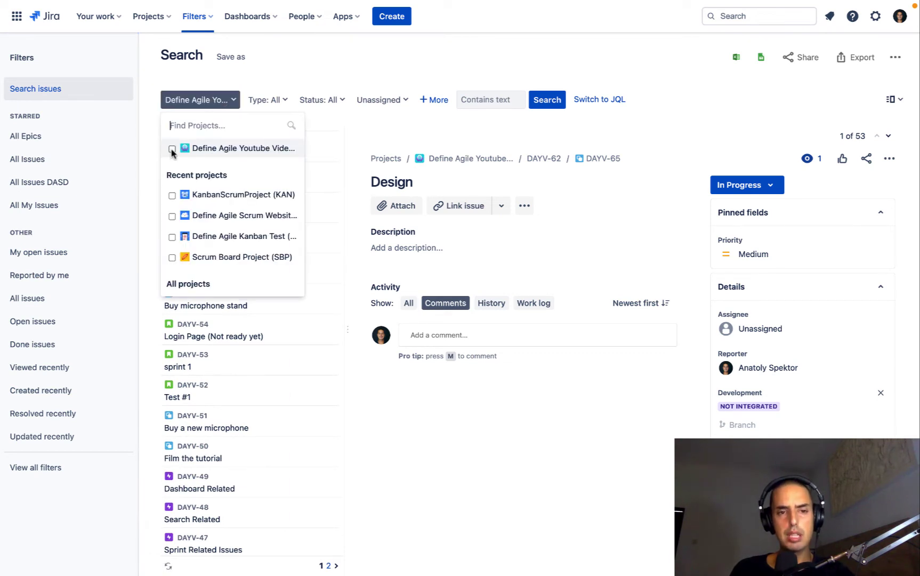
Step: Show the search as the JQL query 'assignee in (EMPTY) order by created DESC' and select its text
left_click(704, 88)
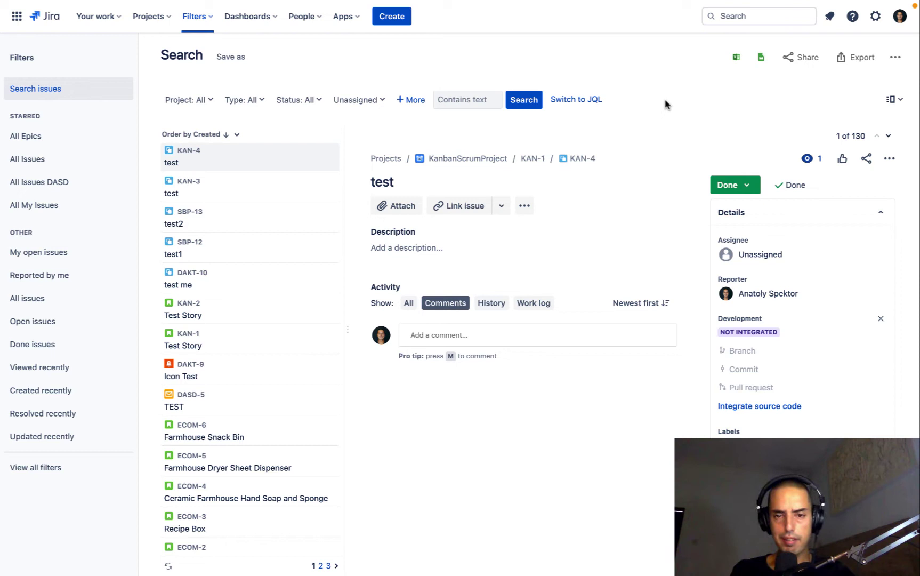
left_click(586, 99)
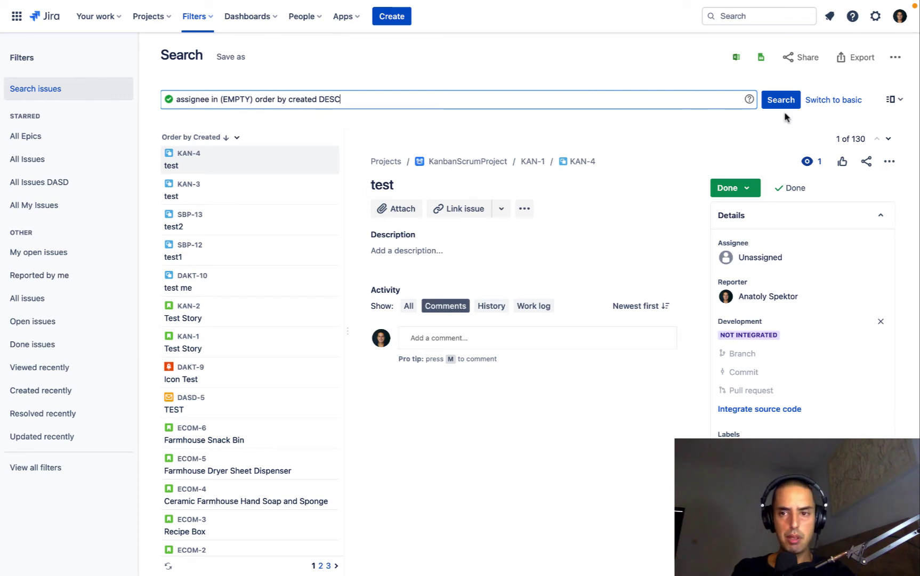
left_click(833, 101)
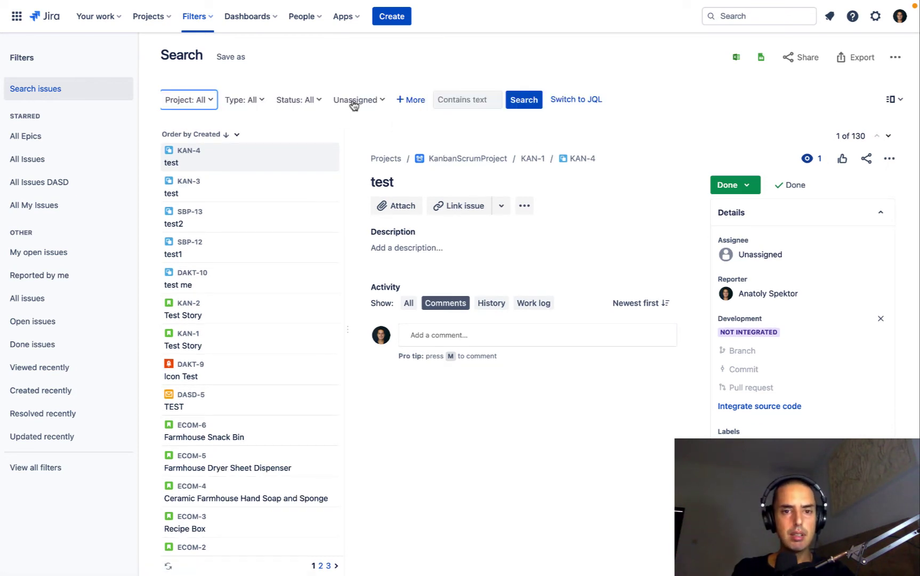
left_click(199, 102)
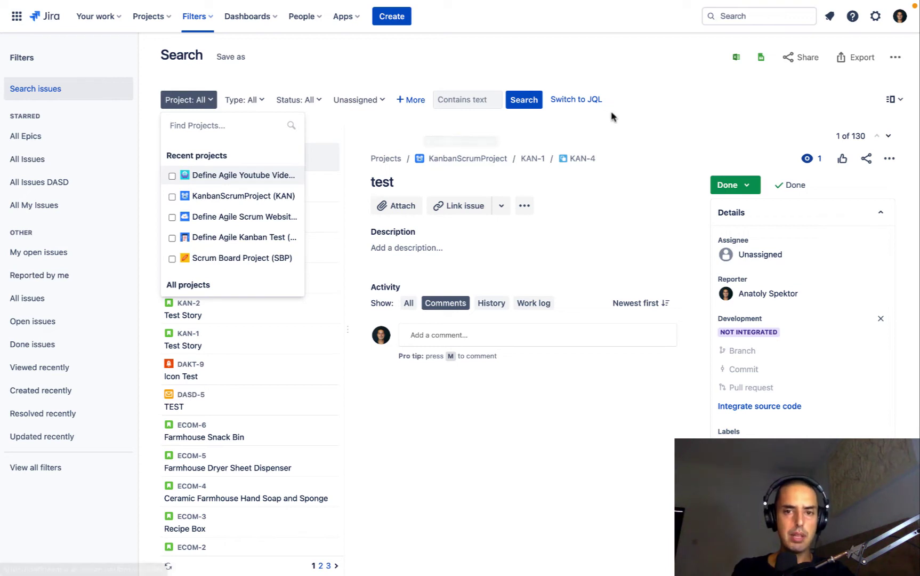
left_click(586, 100)
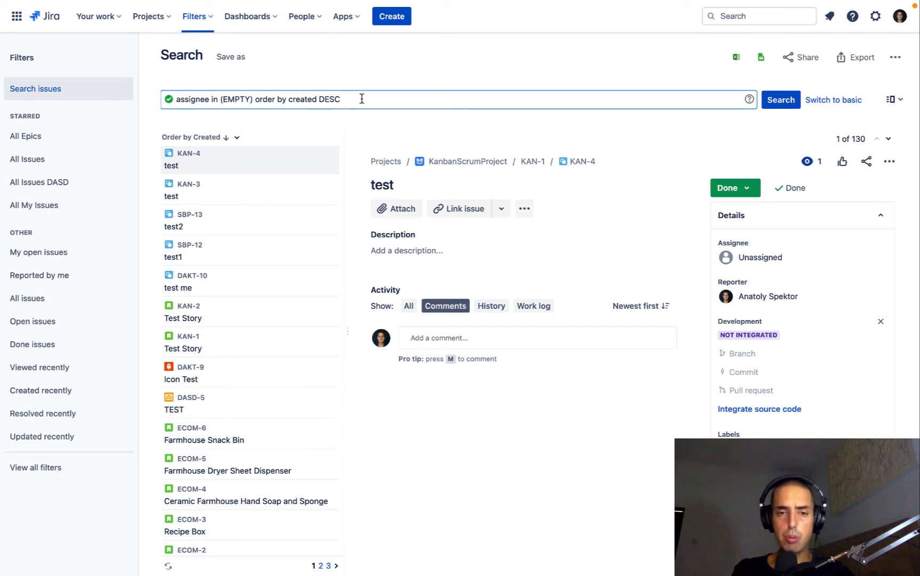
left_click_drag(353, 99, 167, 102)
key("ctrl+c")
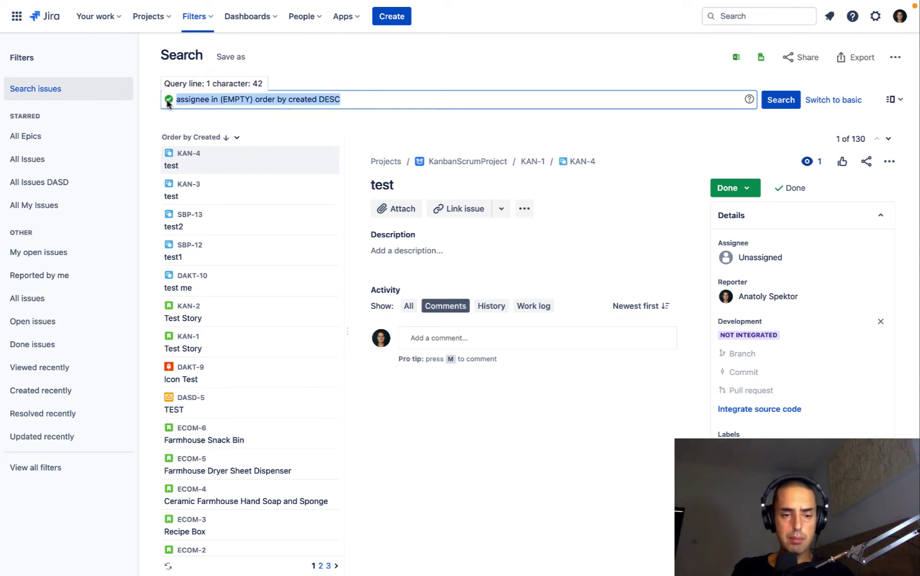
left_click(448, 80)
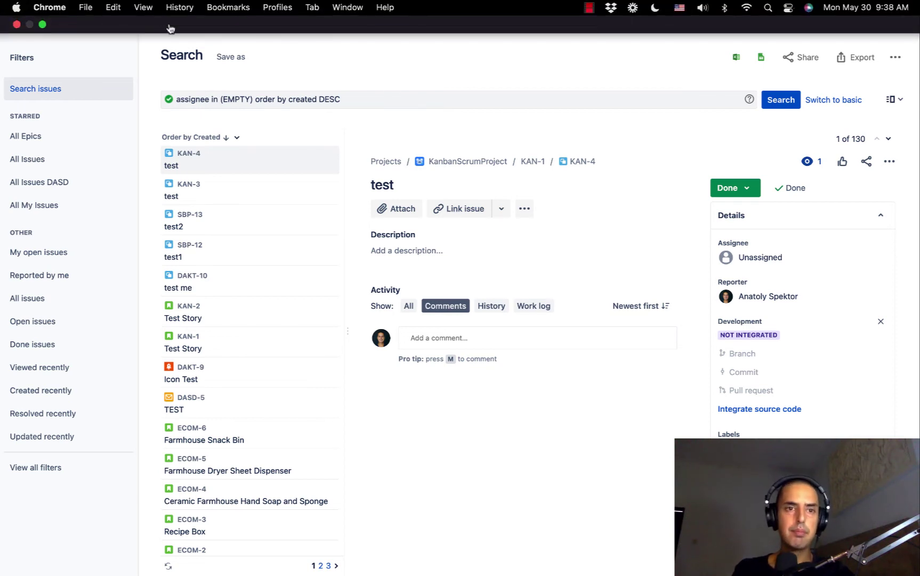
left_click(160, 24)
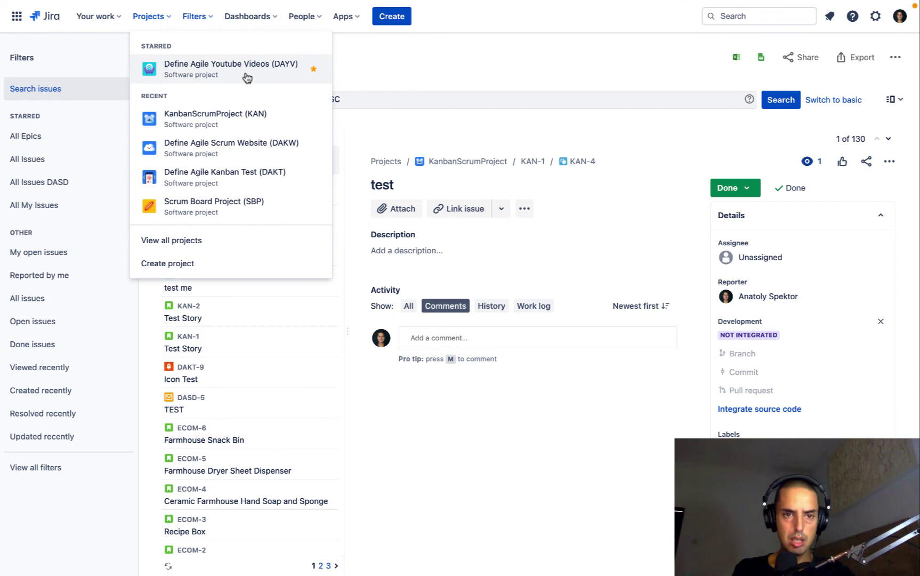
left_click(227, 80)
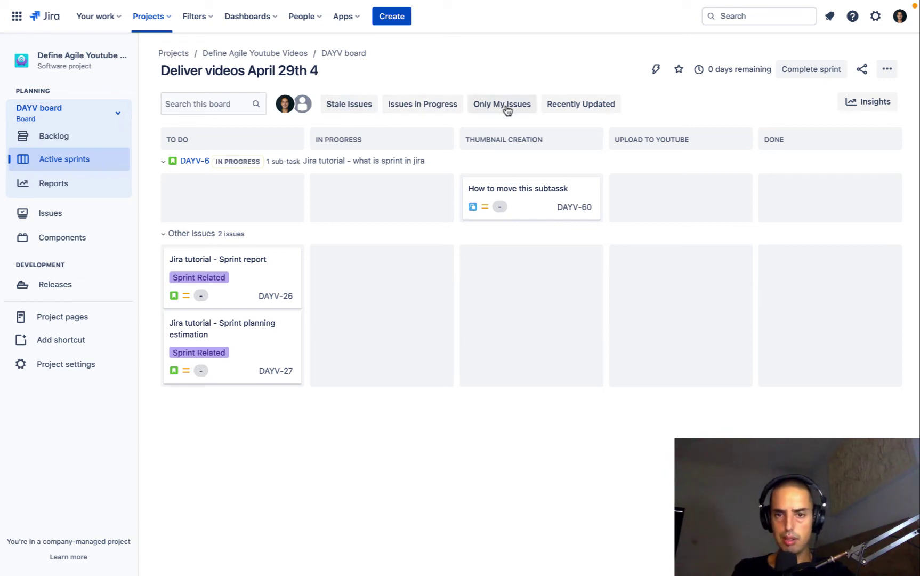
left_click(349, 111)
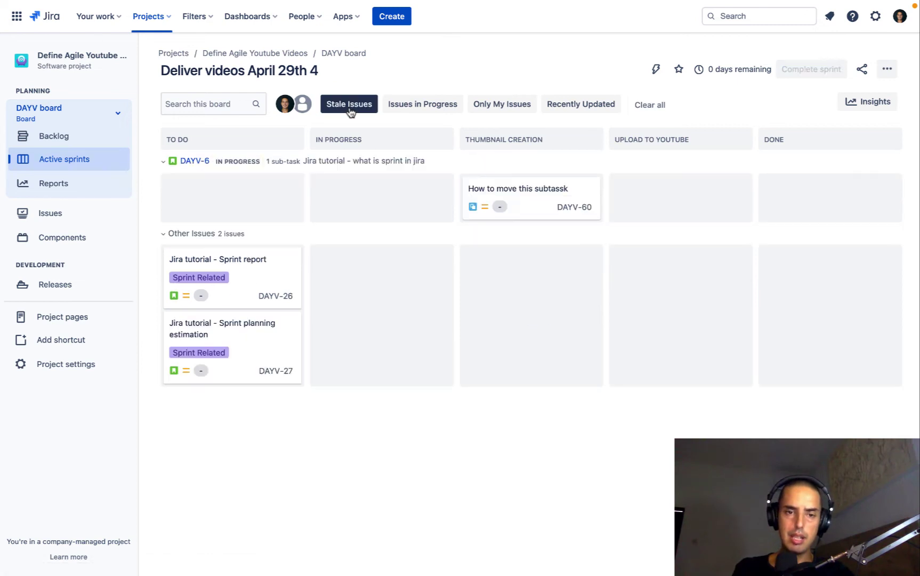
left_click(349, 110)
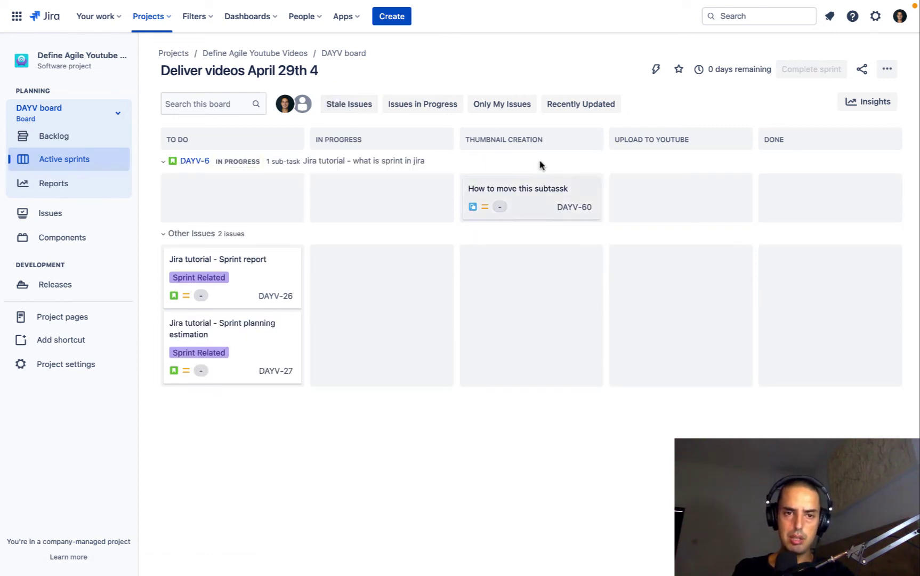
left_click(505, 106)
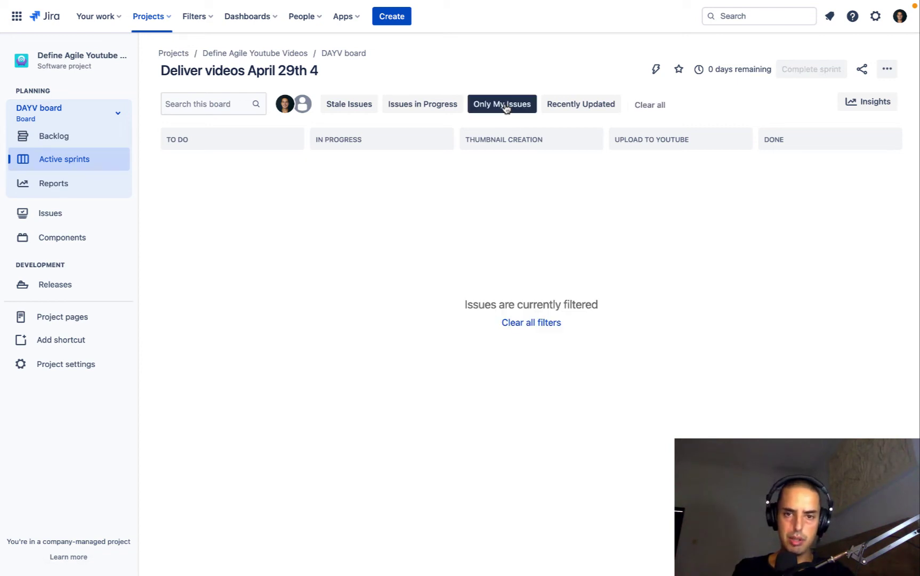
left_click(505, 106)
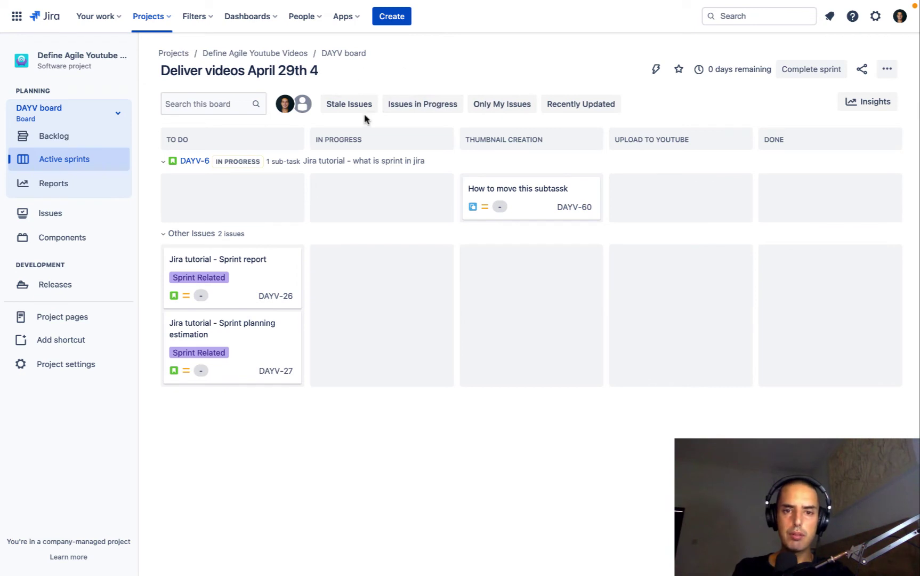
Step: In the DAYV board's Quick Filters settings, enter the JQL 'assignee in (EMPTY)' without the sort clause
left_click(887, 71)
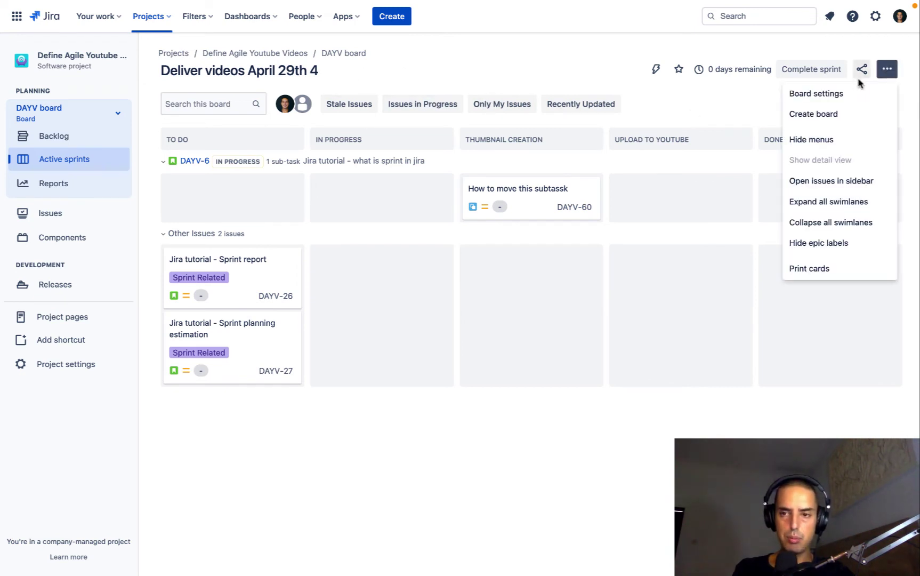
left_click(833, 95)
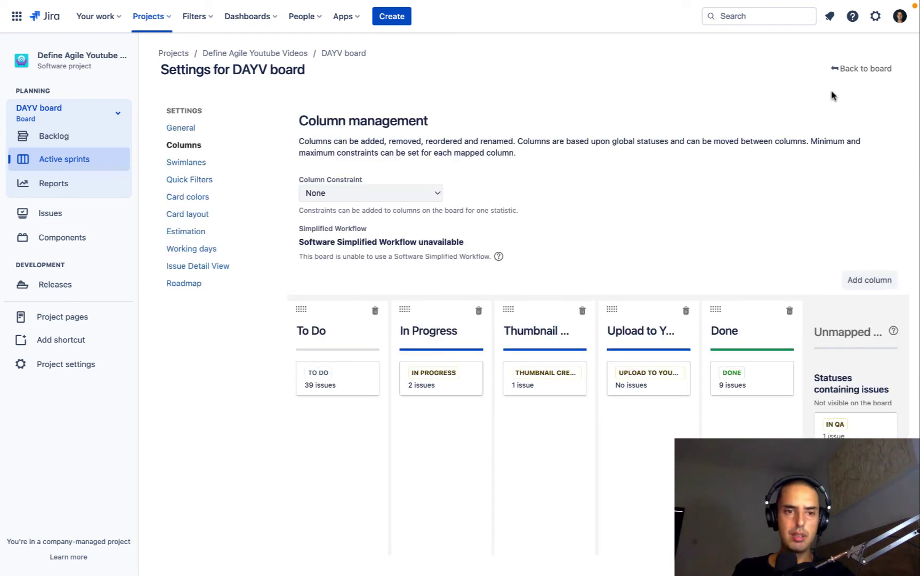
left_click(188, 182)
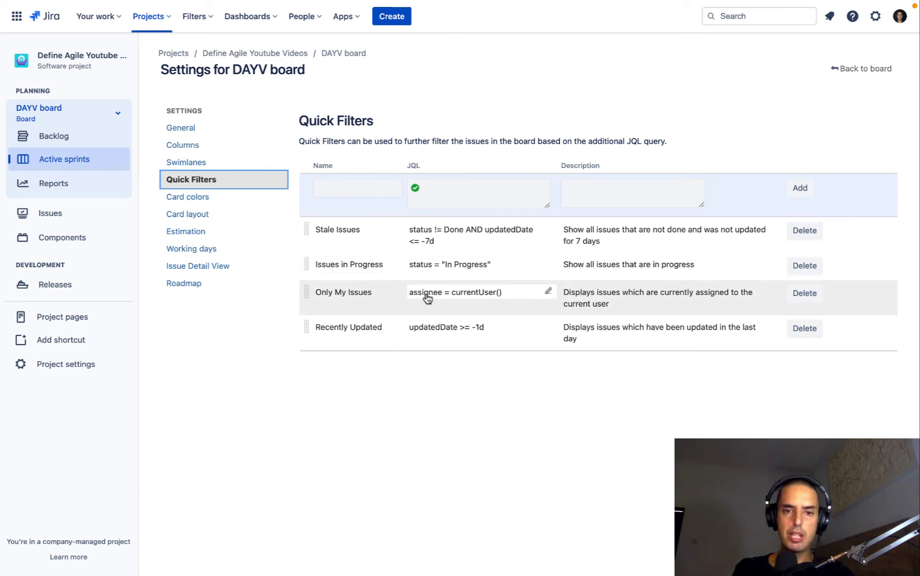
left_click(462, 186)
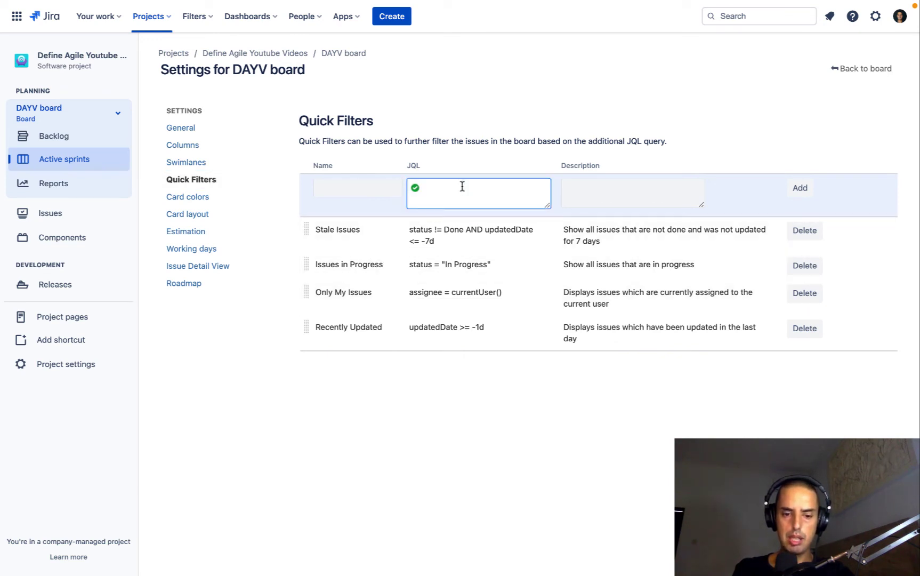
key("ctrl+v")
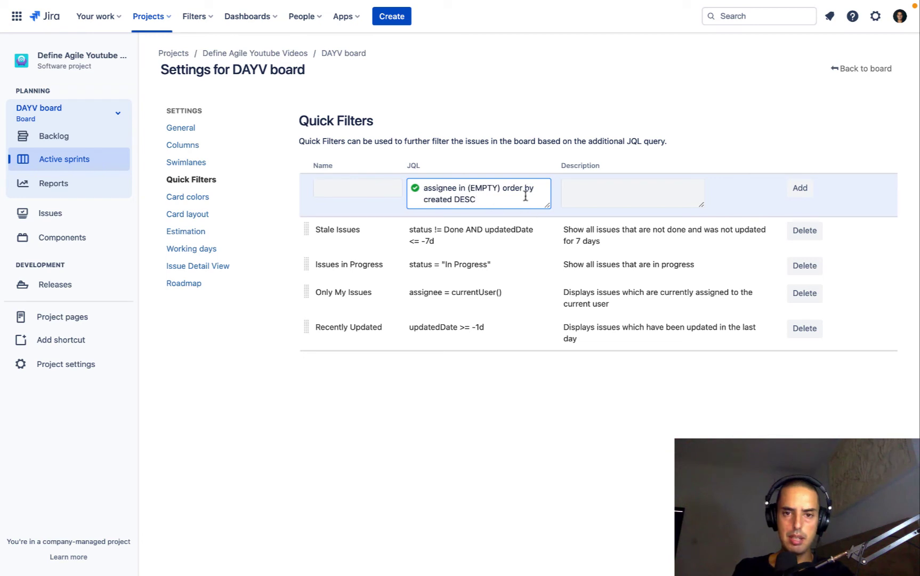
left_click_drag(502, 187, 514, 200)
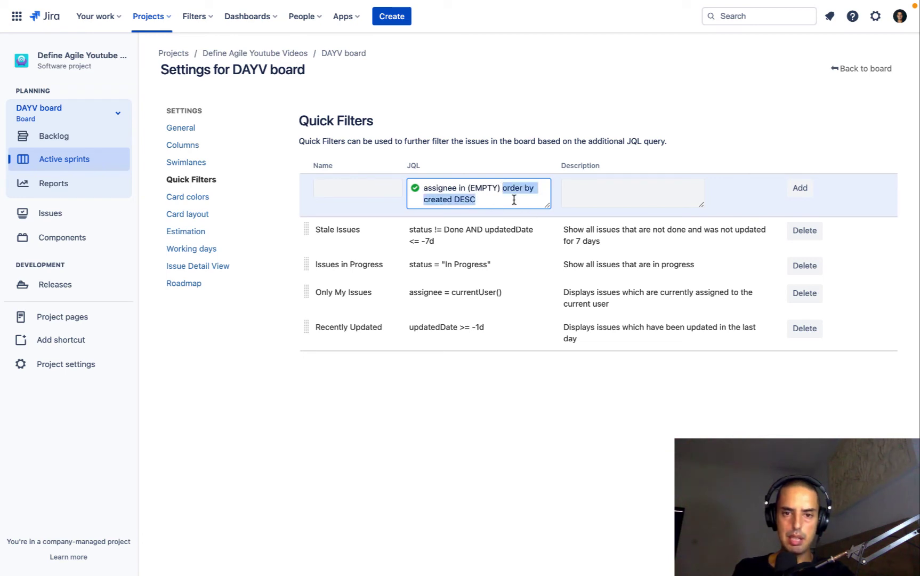
key("BackSpace")
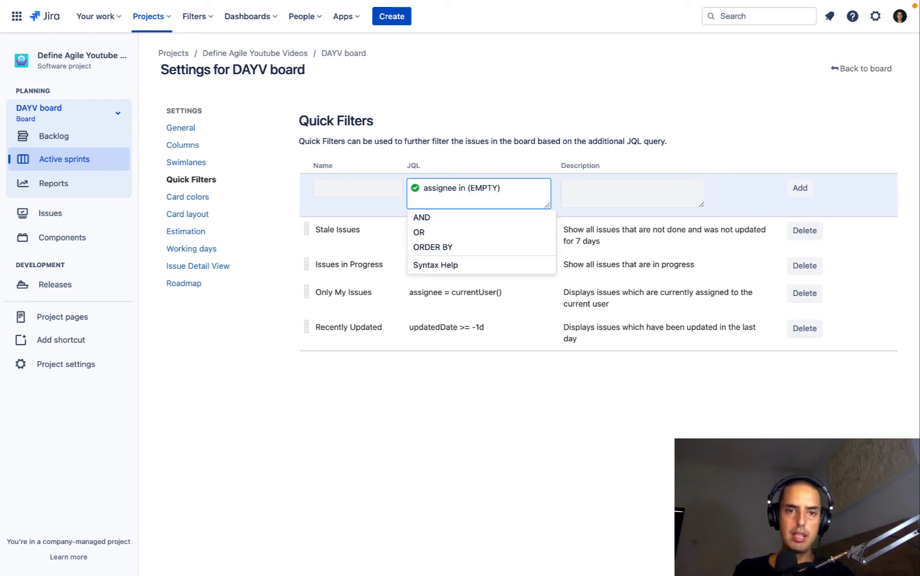
Step: Name the new quick filter 'Unassigned', add it, and return to Active sprints
left_click(341, 188)
type("U")
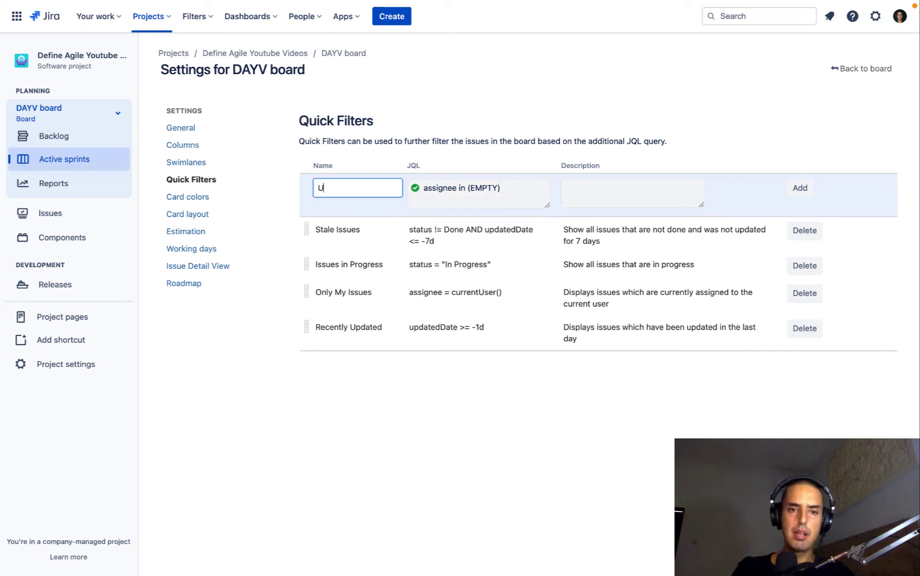
type("nassigned")
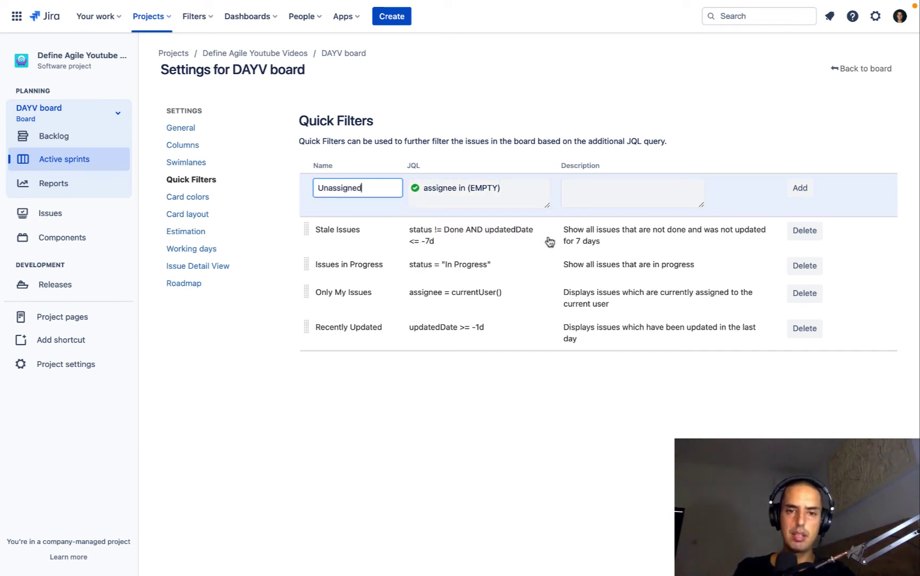
left_click(801, 189)
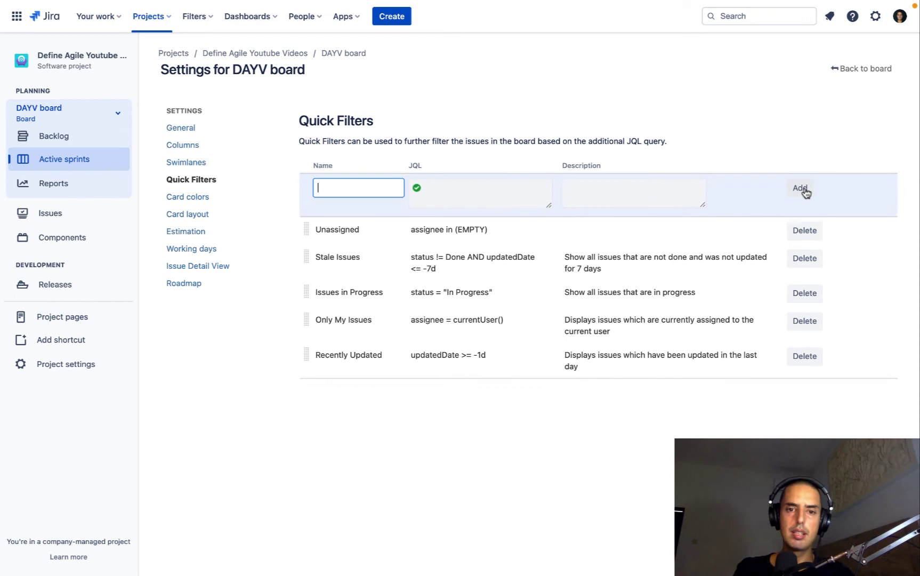
left_click(54, 160)
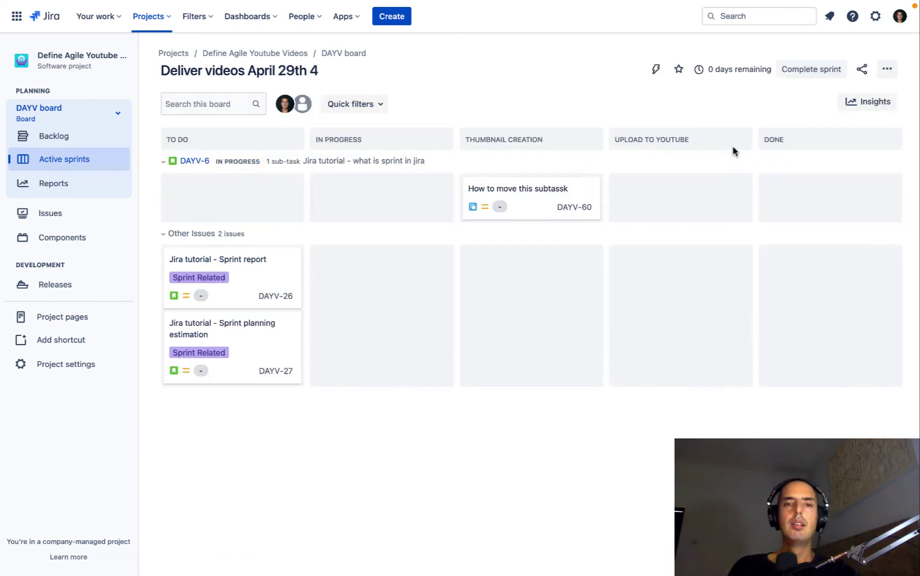
Step: Assign subtask DAYV-60 'How to move this subtassk' to yourself and close its details
left_click(375, 106)
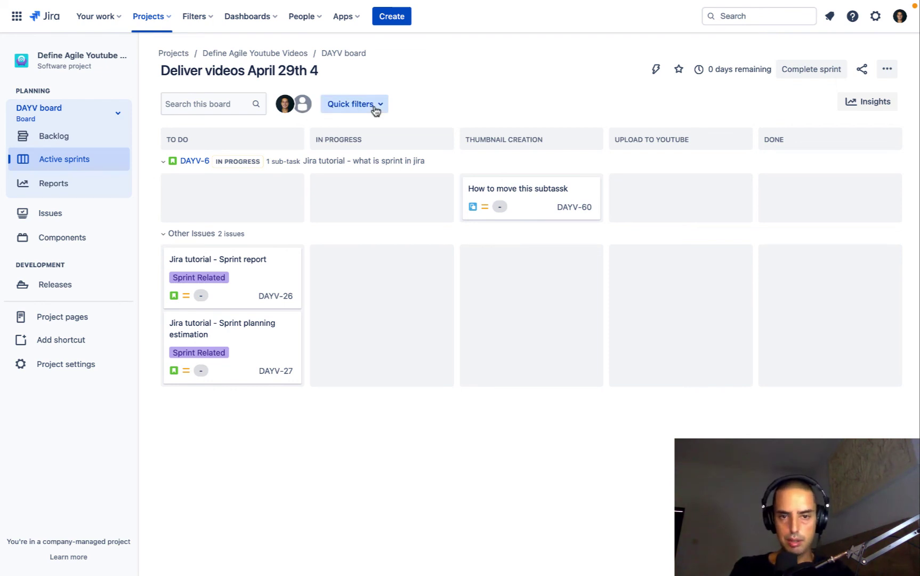
left_click(375, 106)
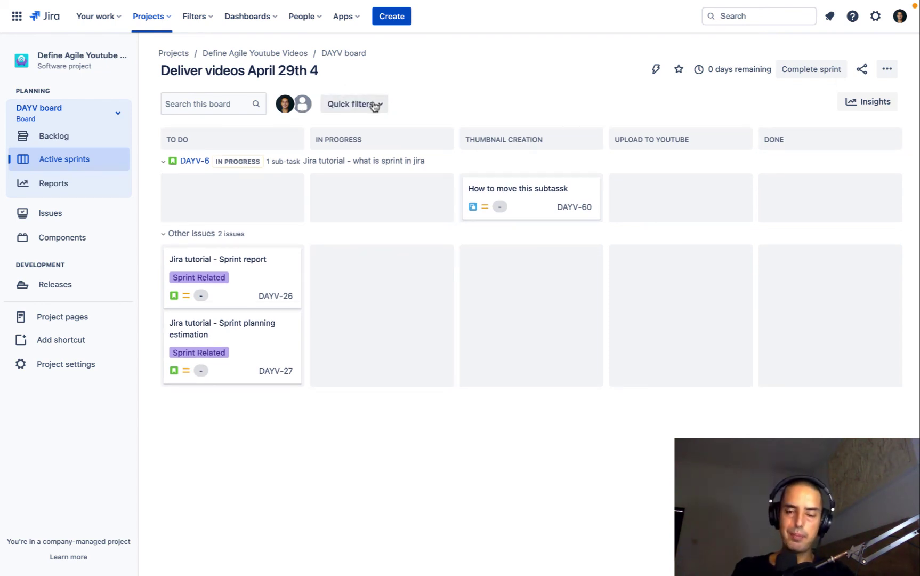
left_click(538, 197)
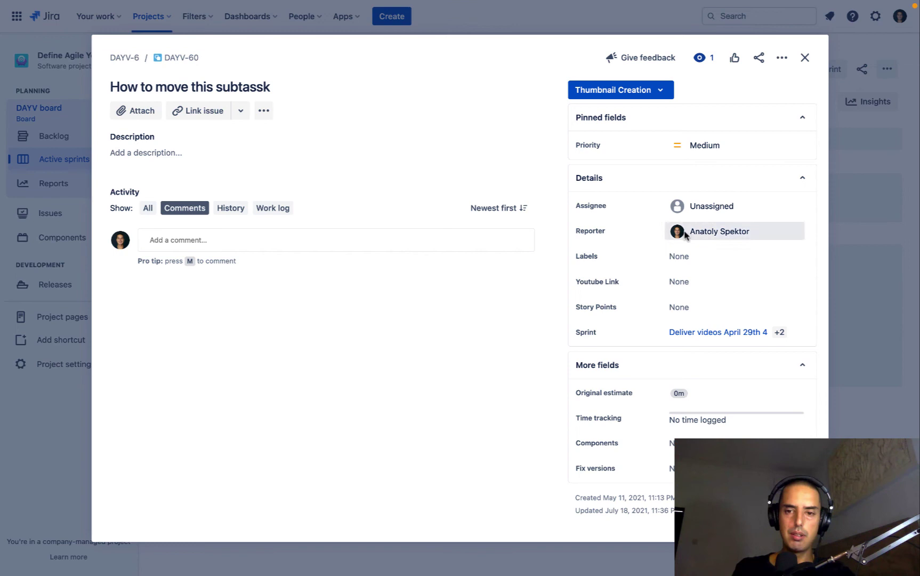
left_click(726, 208)
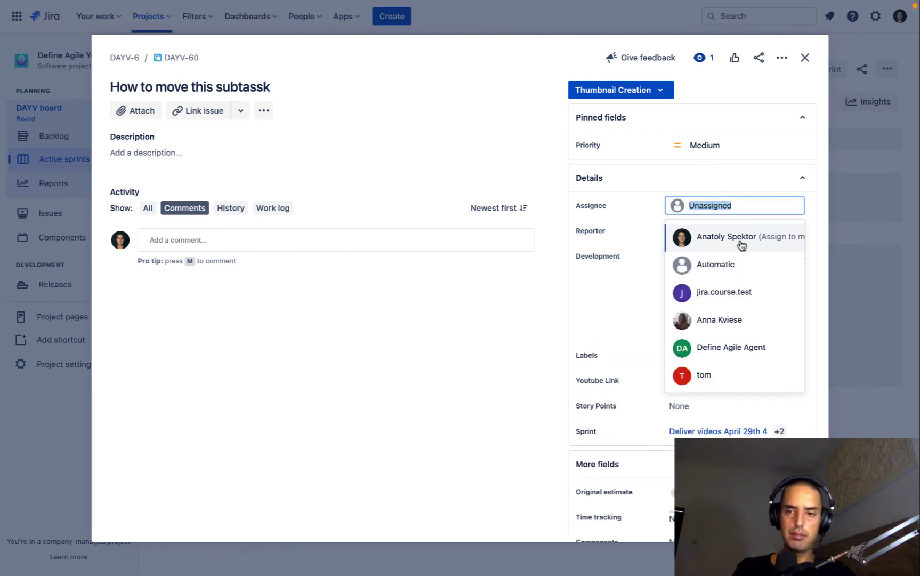
left_click(740, 243)
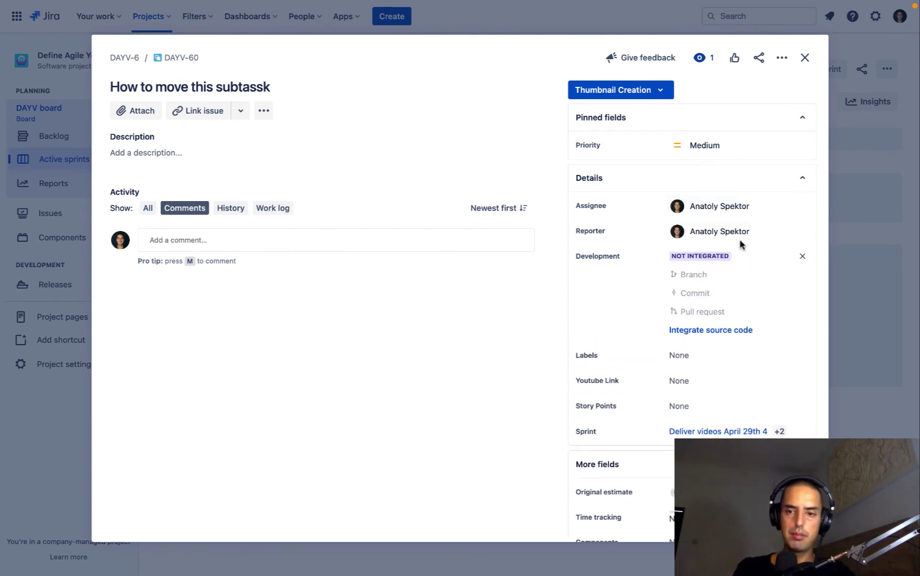
left_click(805, 57)
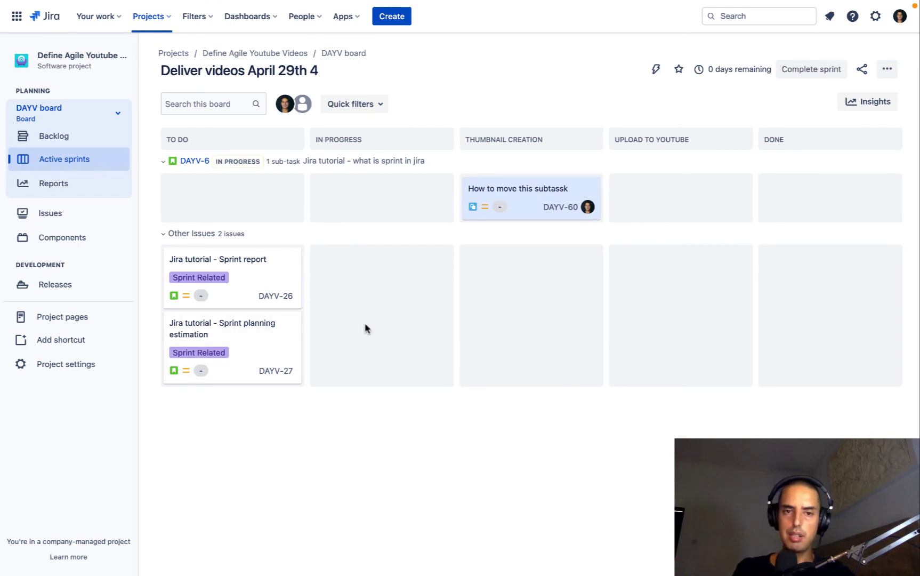
Step: Apply the Unassigned quick filter so only DAYV-26 and DAYV-27 remain on the board
left_click(370, 109)
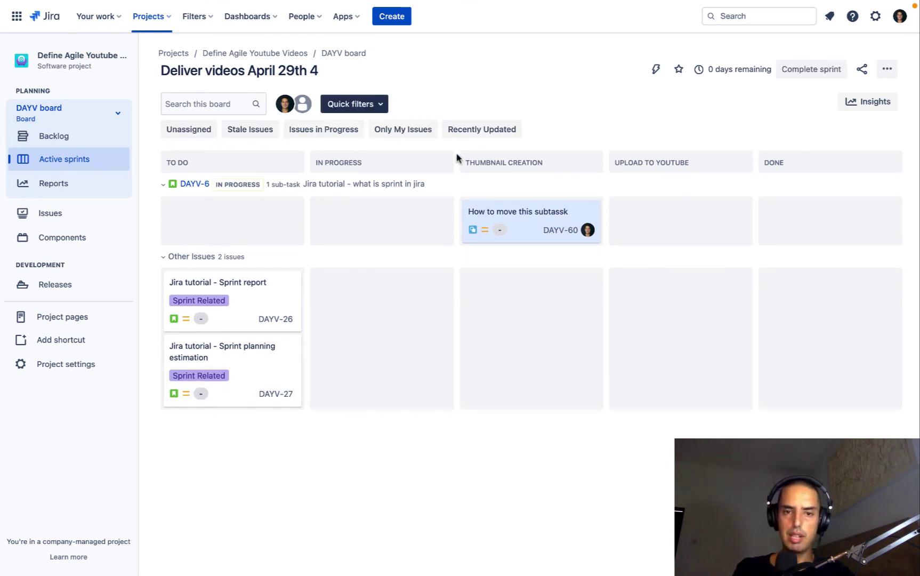
left_click(188, 135)
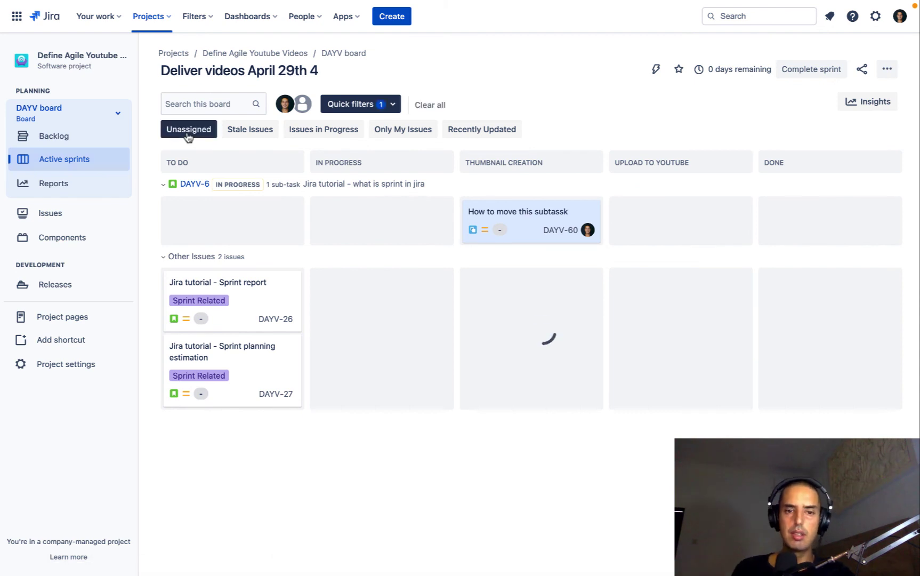